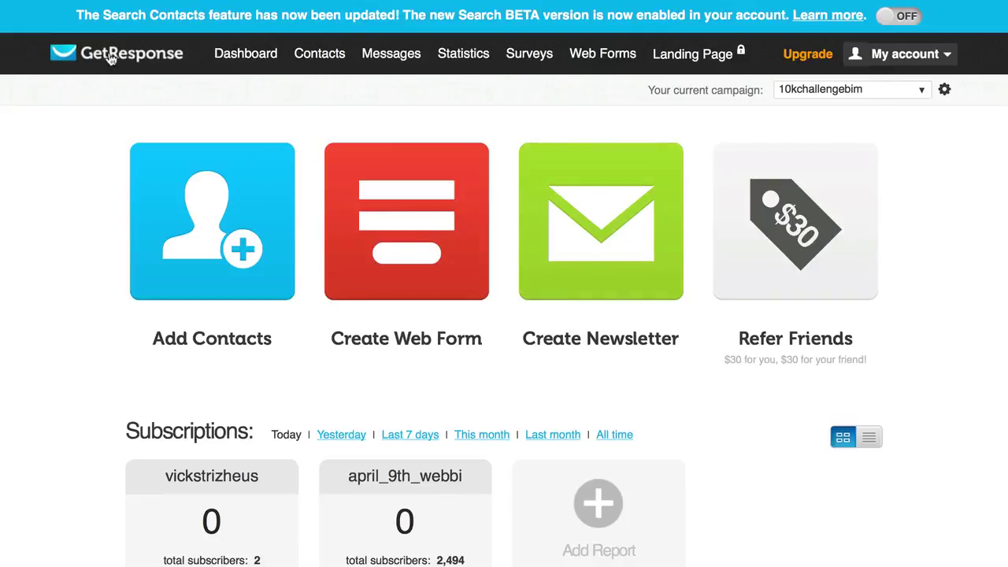
- Try to create a new campaign named test_itf
click(897, 53)
drag(651, 89, 762, 90)
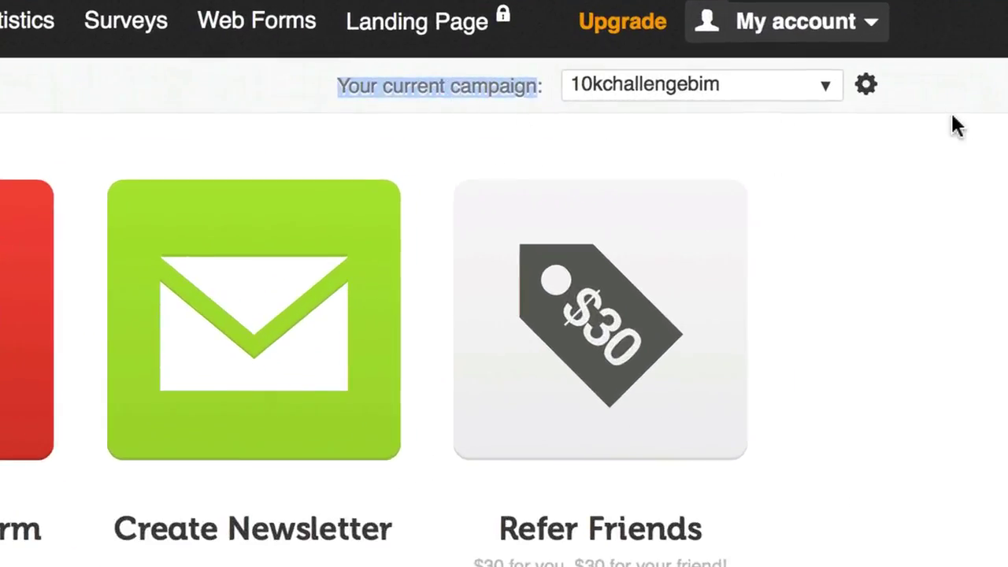
click(825, 86)
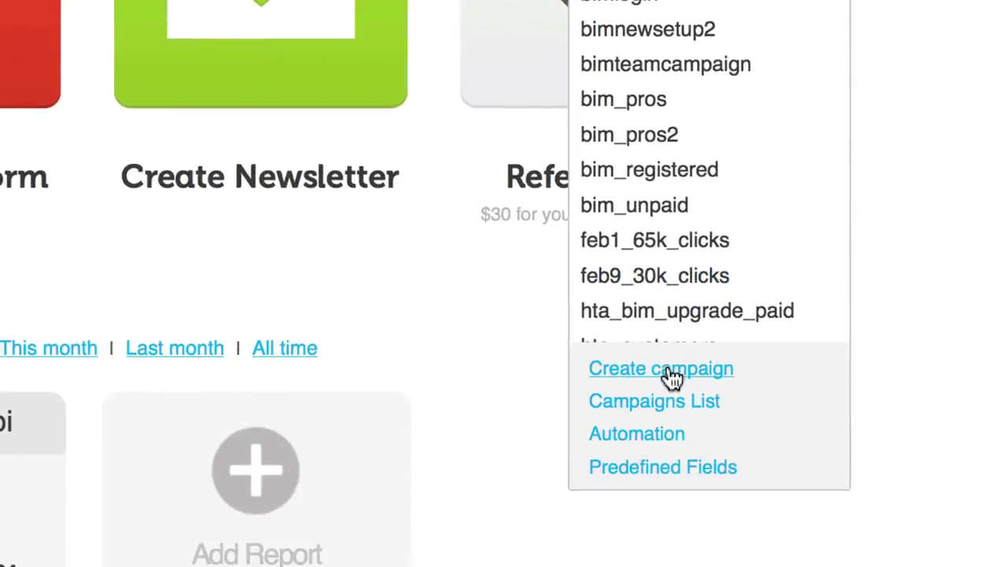
click(671, 378)
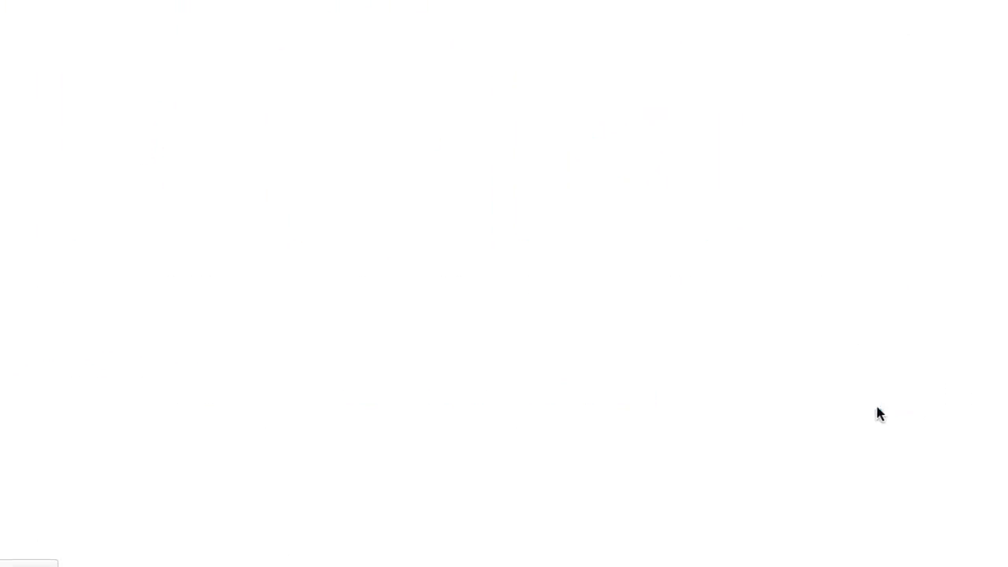
click(310, 251)
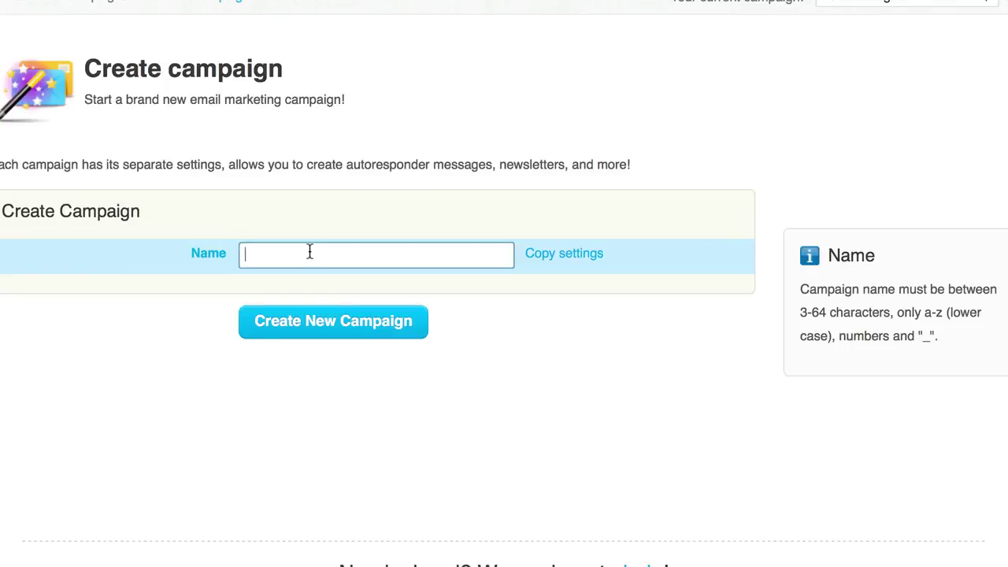
text(test_itf)
click(348, 327)
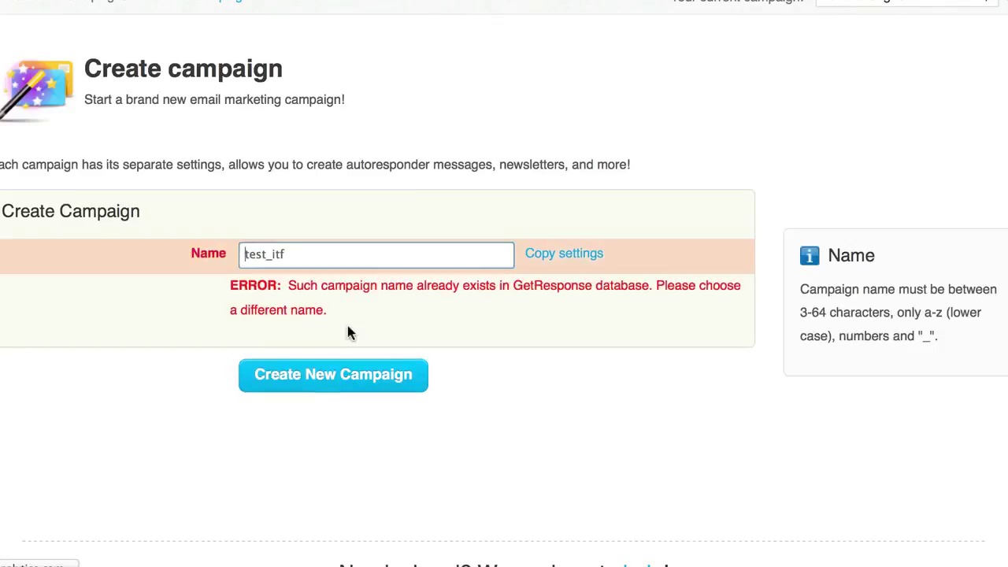
- Change the new campaign's name to test_itf100 and create the campaign
click(290, 254)
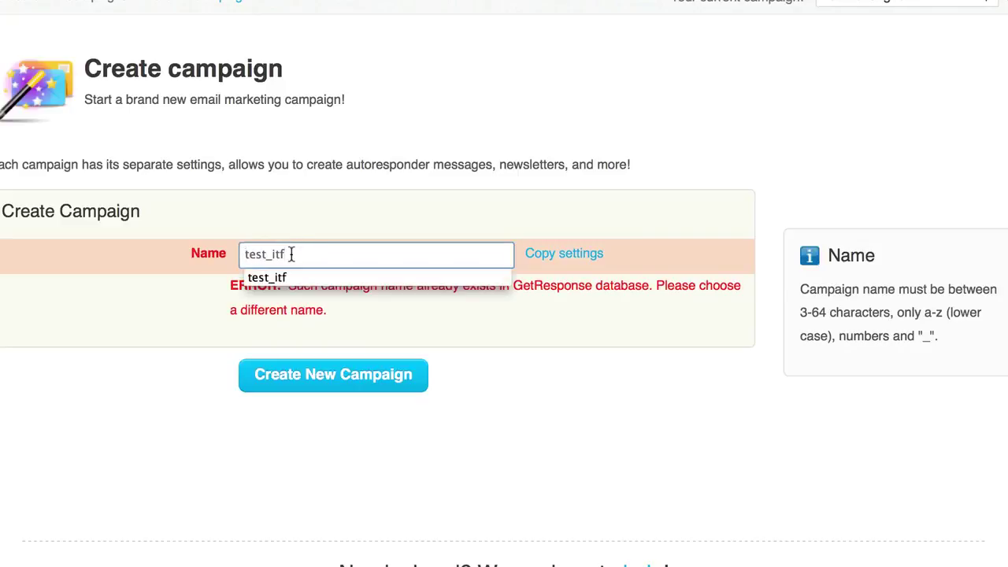
text(100)
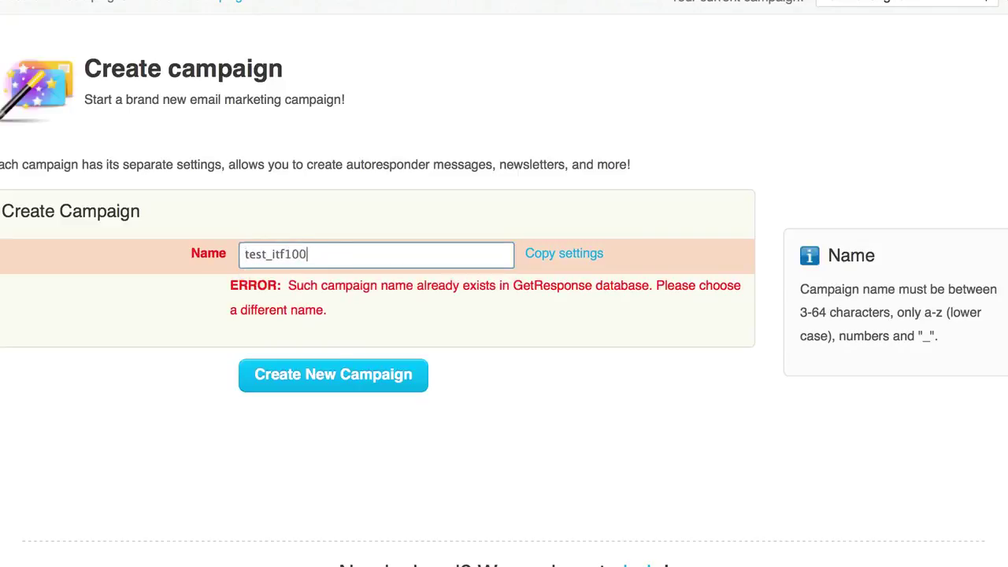
click(322, 383)
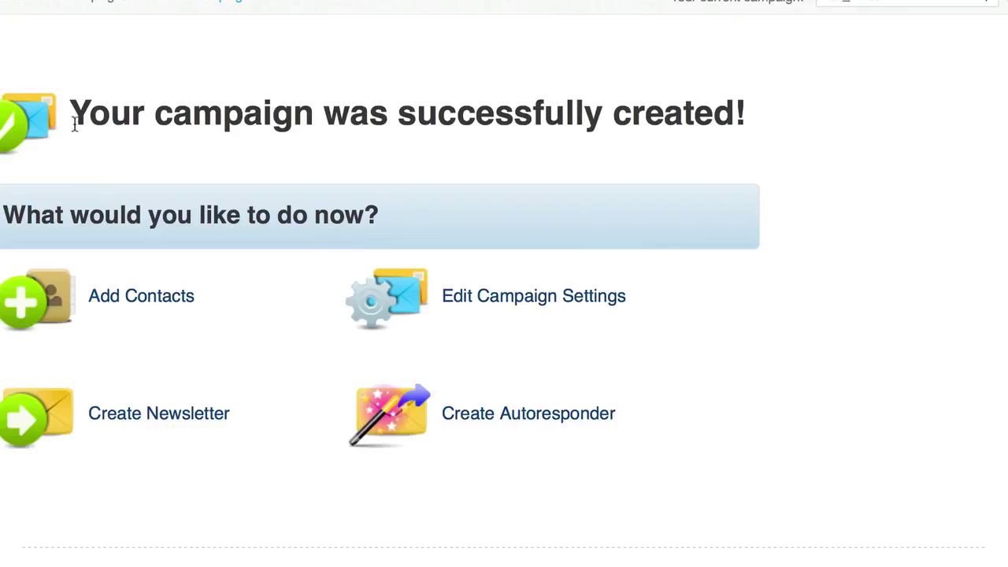
drag(74, 126, 777, 145)
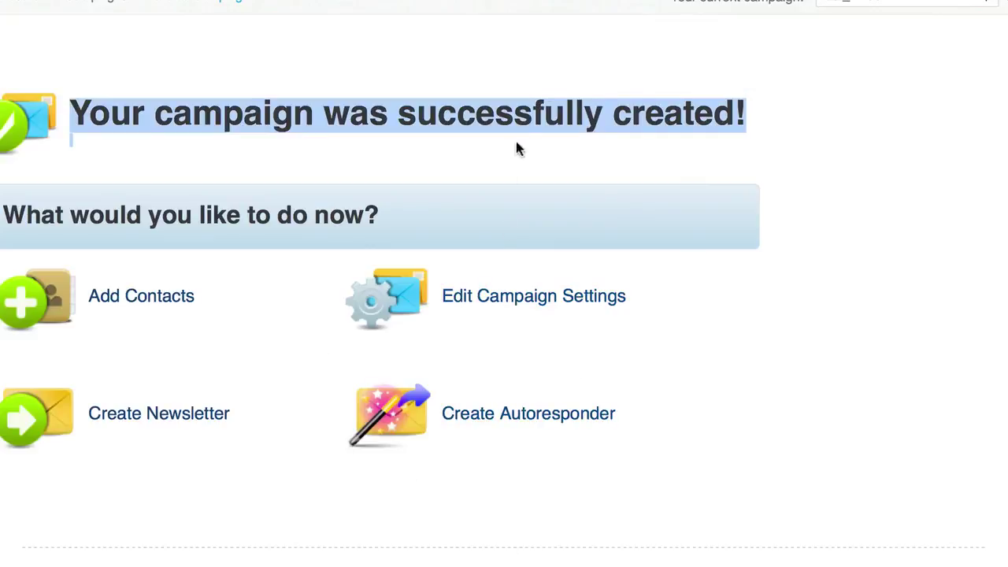
- Start creating a new web form for the test_itf100 campaign
mouse_move(606, 1)
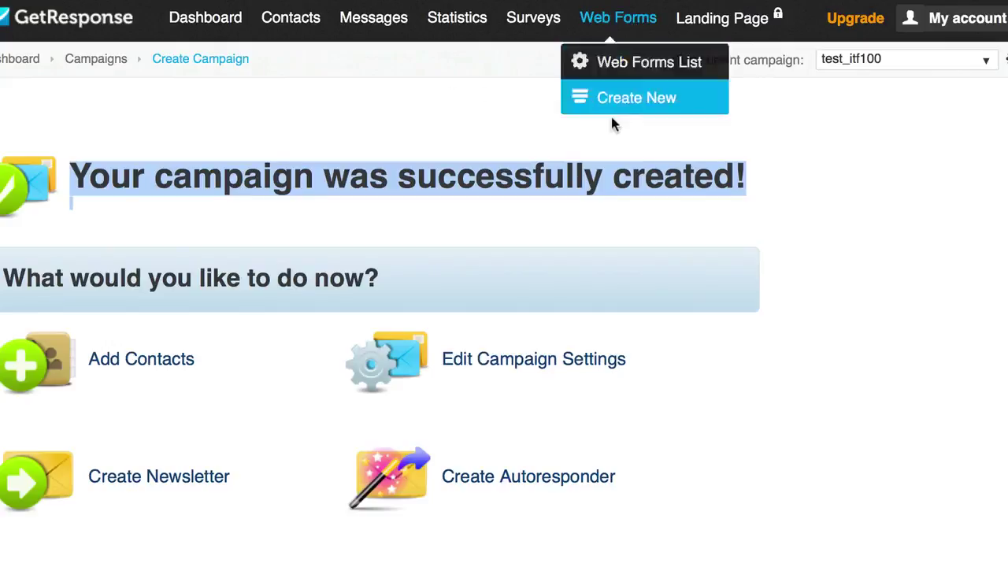
mouse_move(630, 17)
click(613, 100)
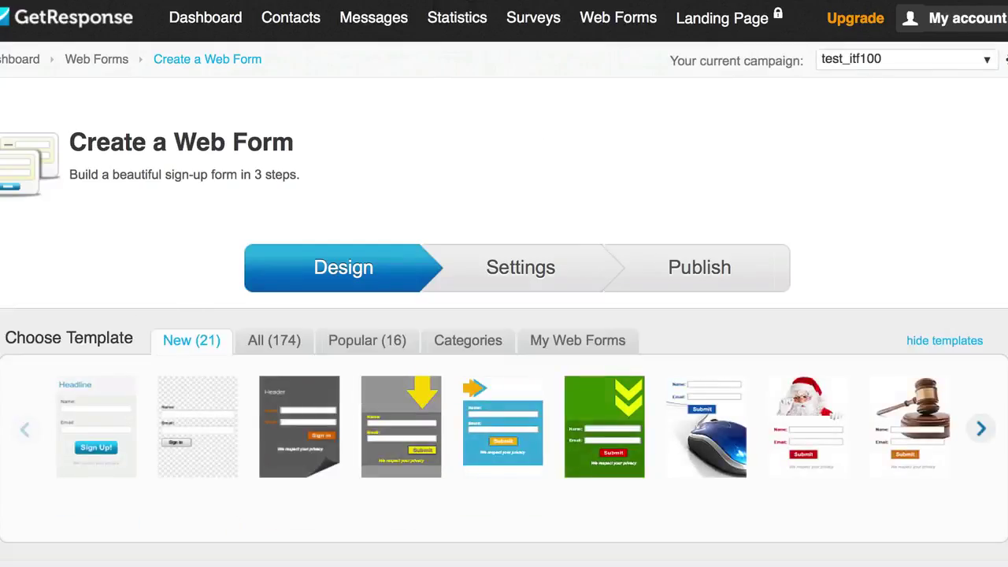
- Hide the form's header, footer, name field, privacy note and powered-by line, and continue to the form settings
scroll(504, 315, down, 5)
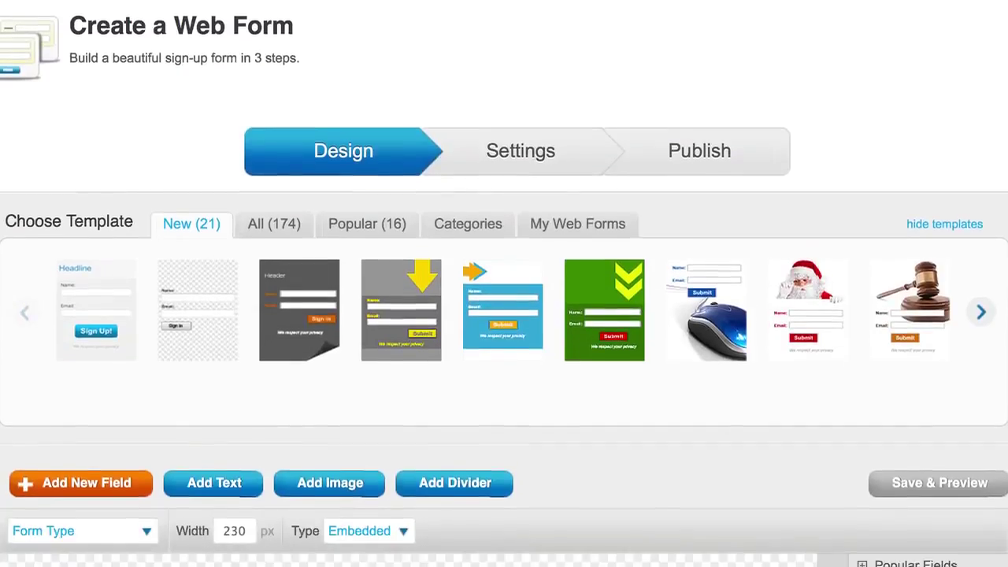
scroll(504, 315, up, 2)
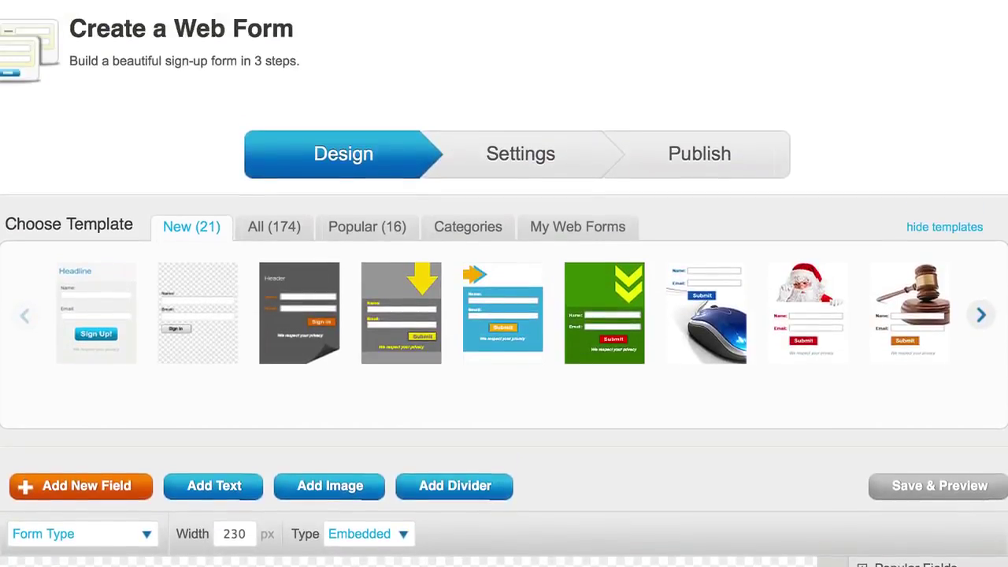
scroll(504, 315, down, 10)
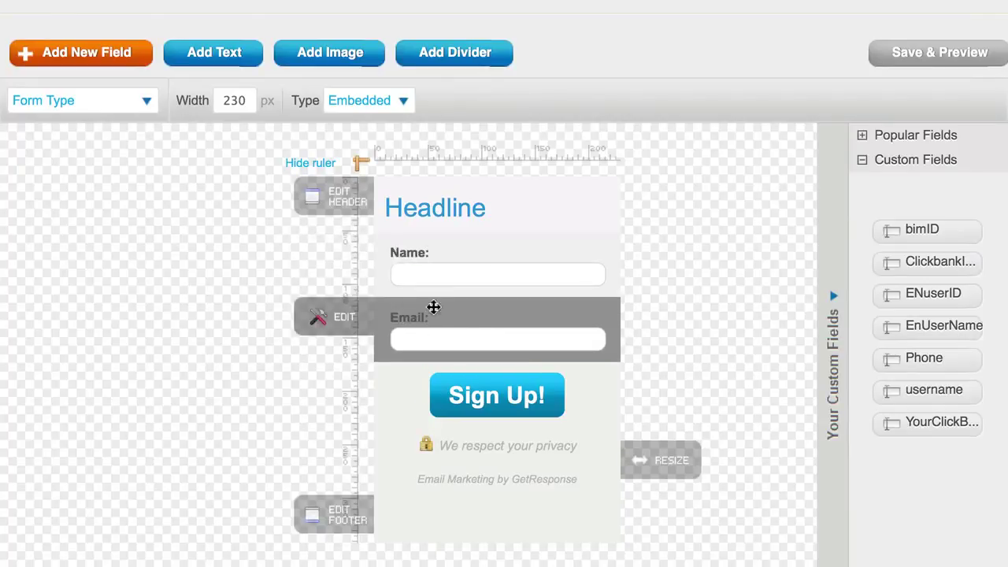
scroll(300, 293, down, 3)
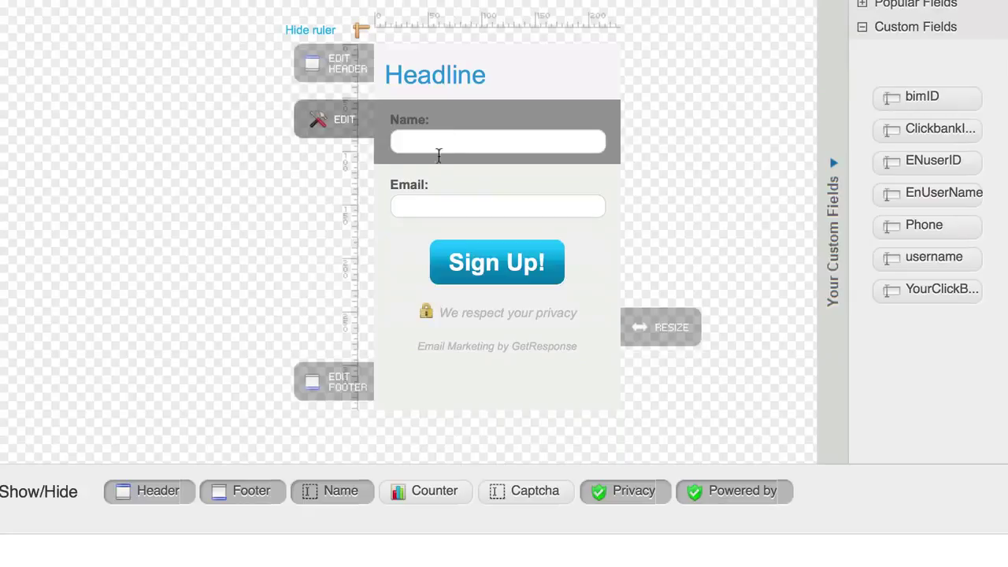
click(154, 501)
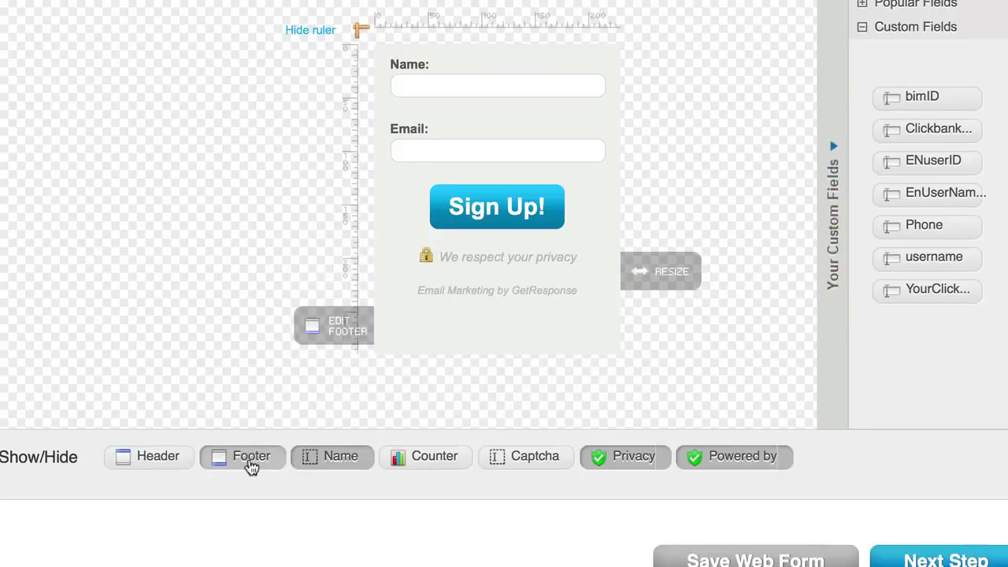
click(226, 468)
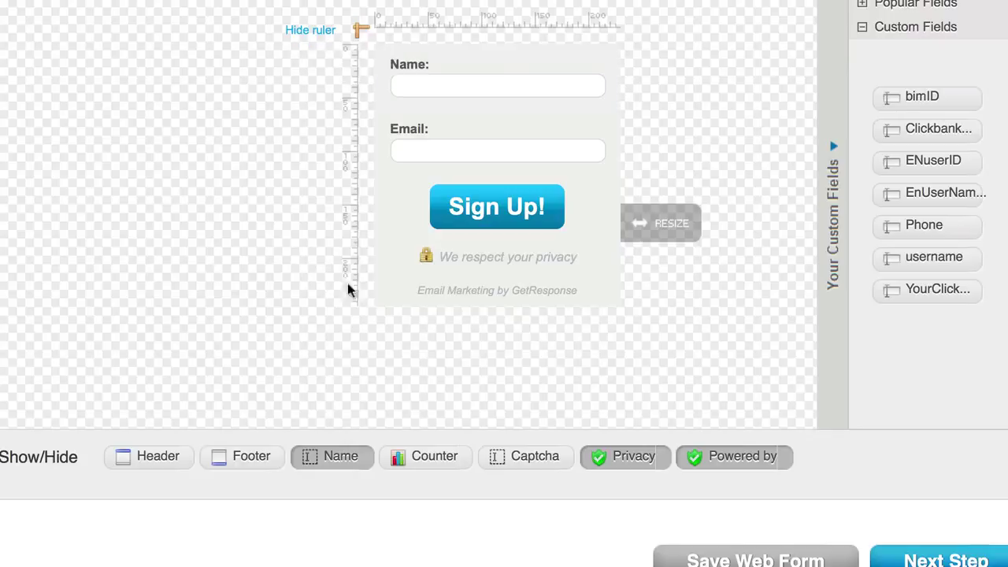
click(335, 465)
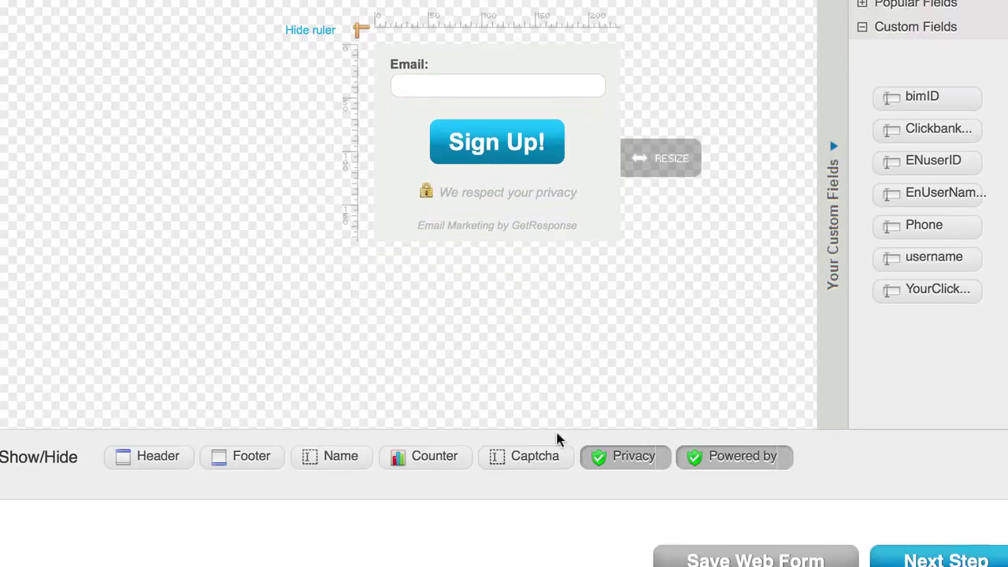
click(624, 469)
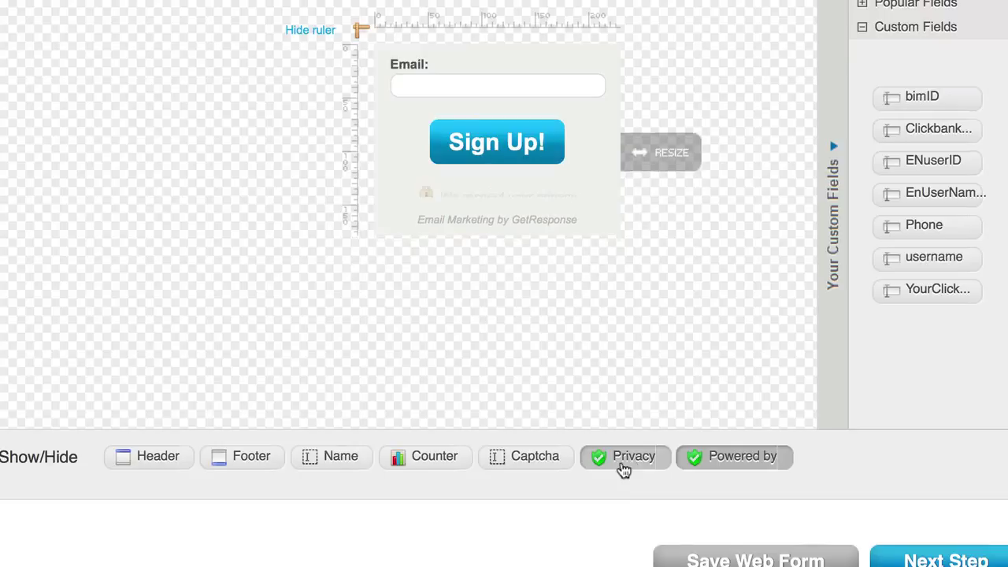
click(730, 460)
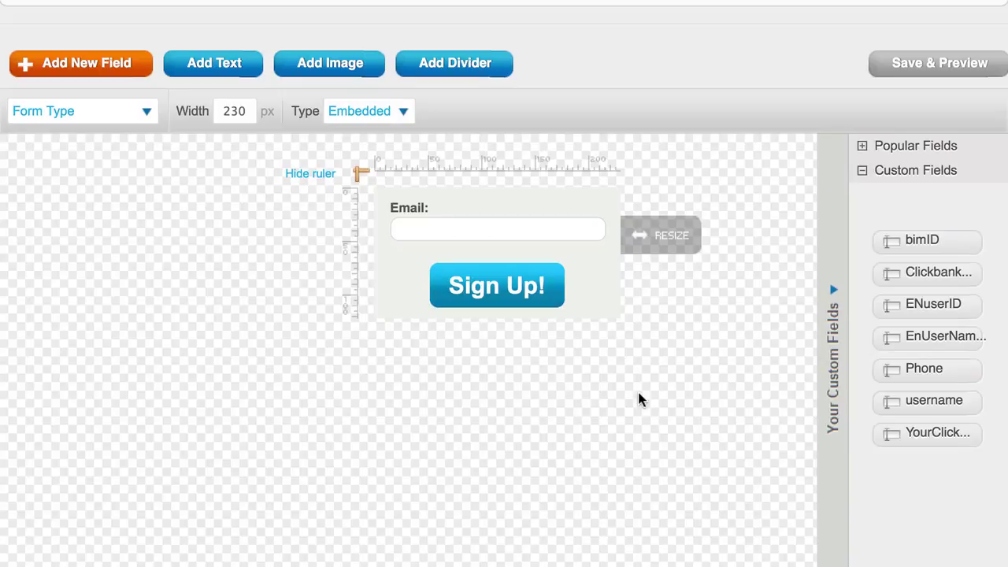
scroll(639, 401, down, 3)
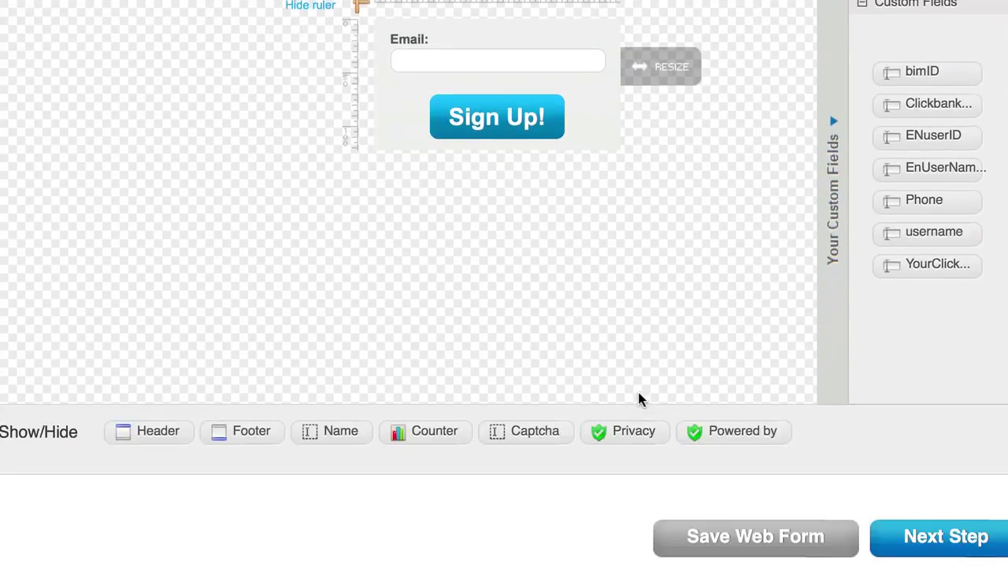
click(941, 536)
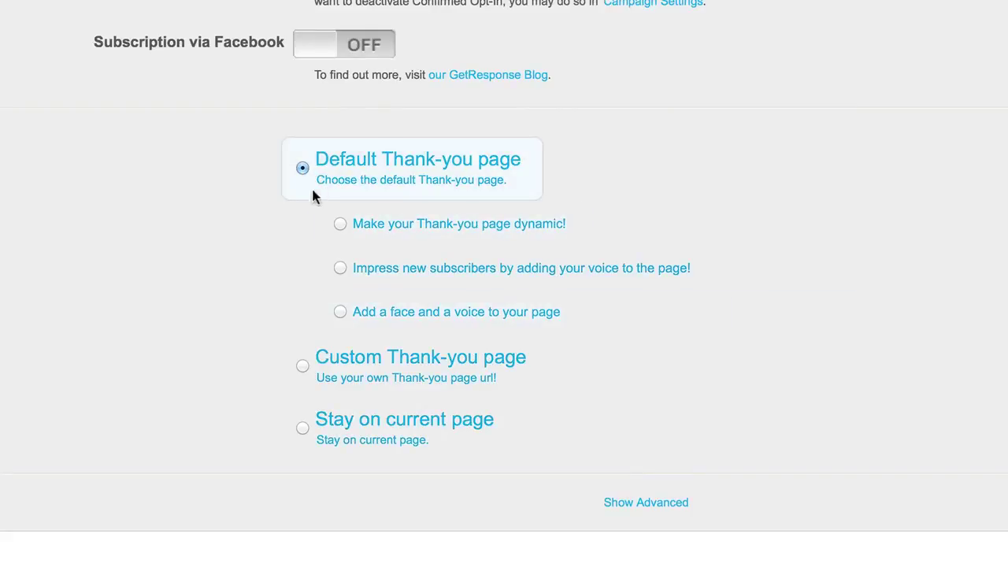
click(303, 169)
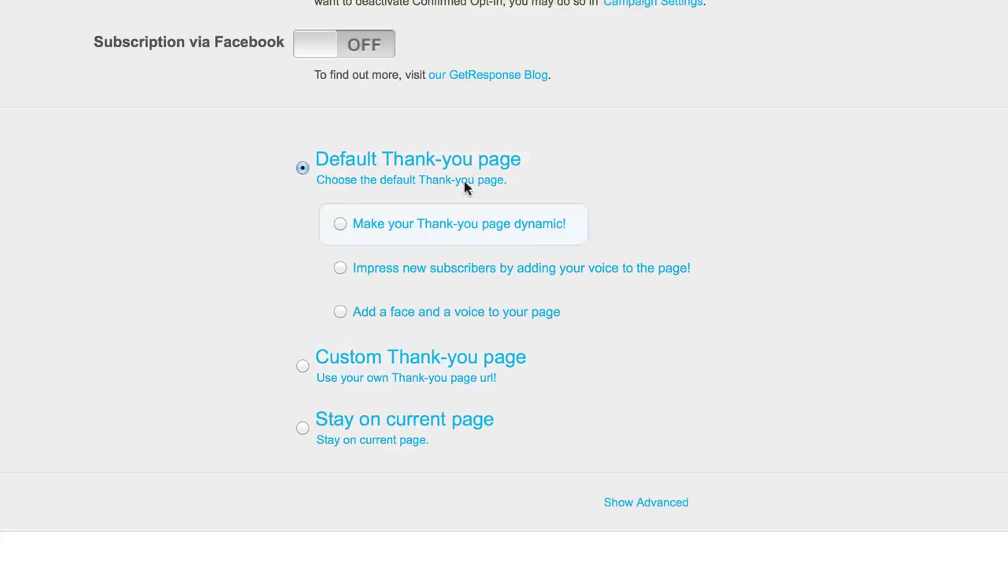
click(303, 367)
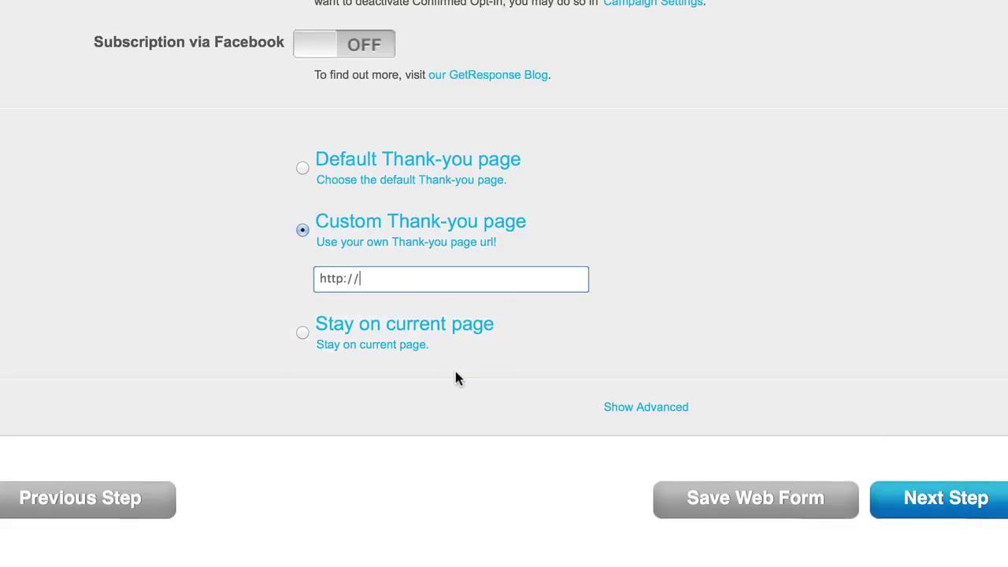
text(google.com)
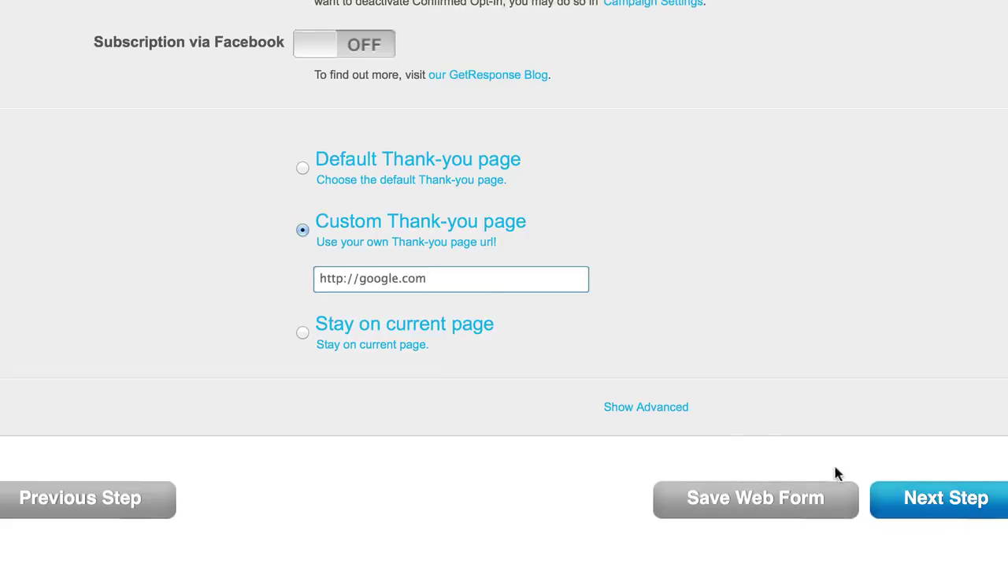
click(941, 504)
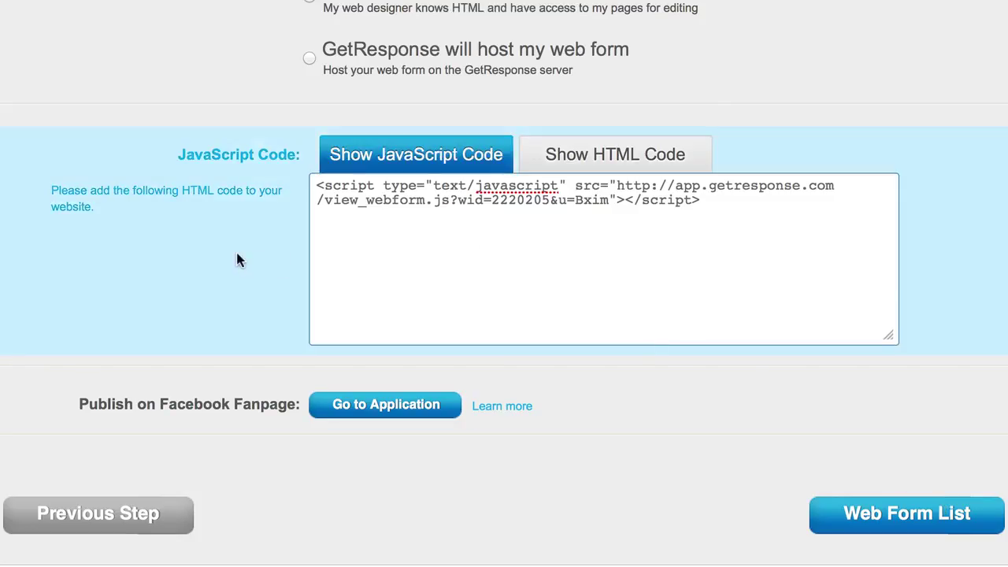
- Show the web form's HTML code and turn off the inclusion of CSS styles
click(601, 161)
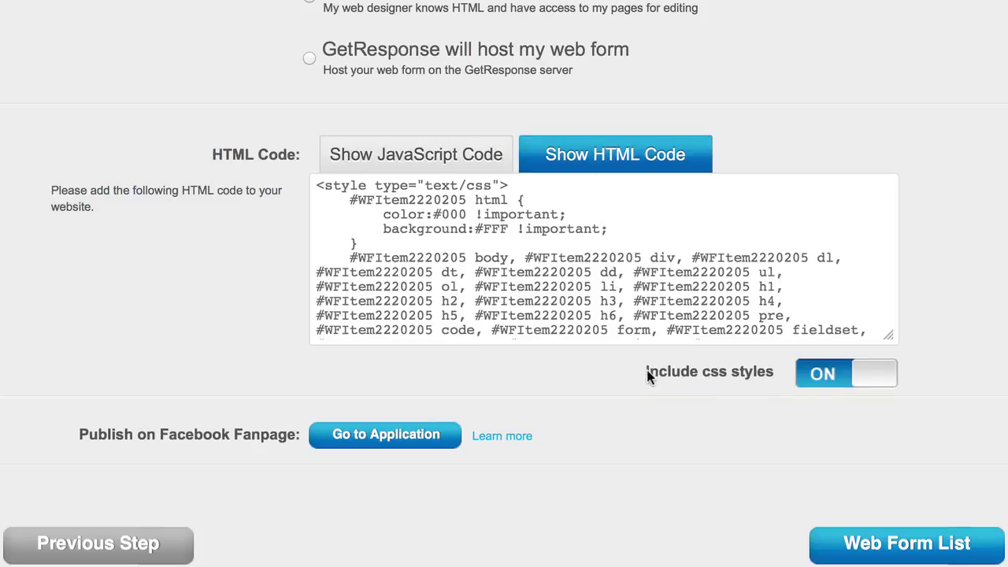
drag(648, 375, 742, 374)
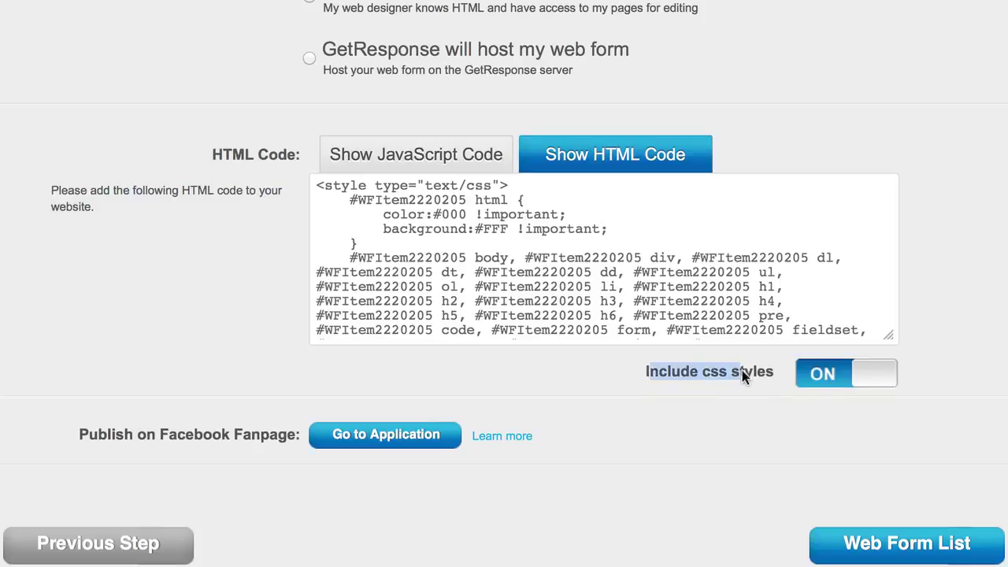
click(865, 376)
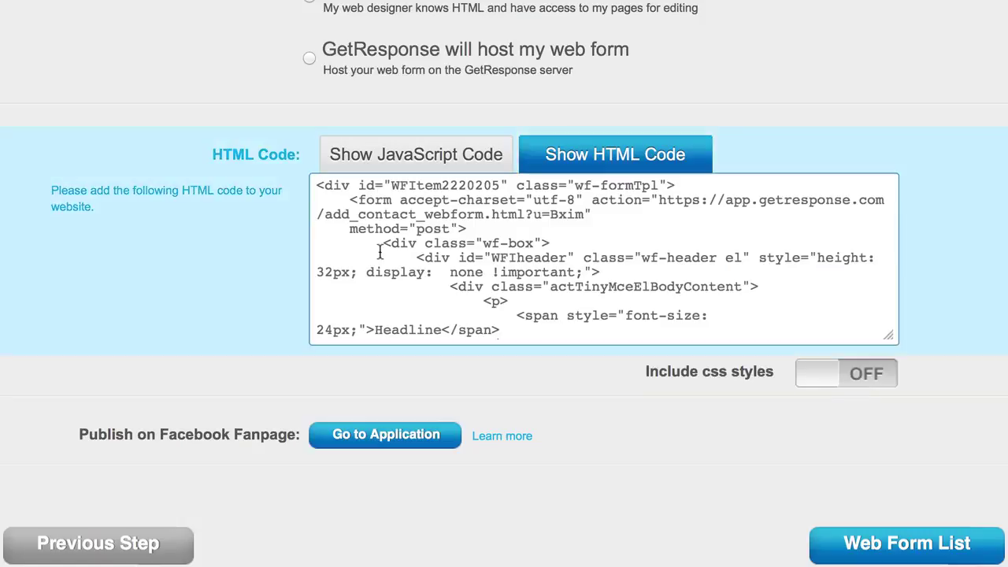
- Select the web form's entire HTML code from the opening div to the closing script tag
drag(317, 185, 809, 331)
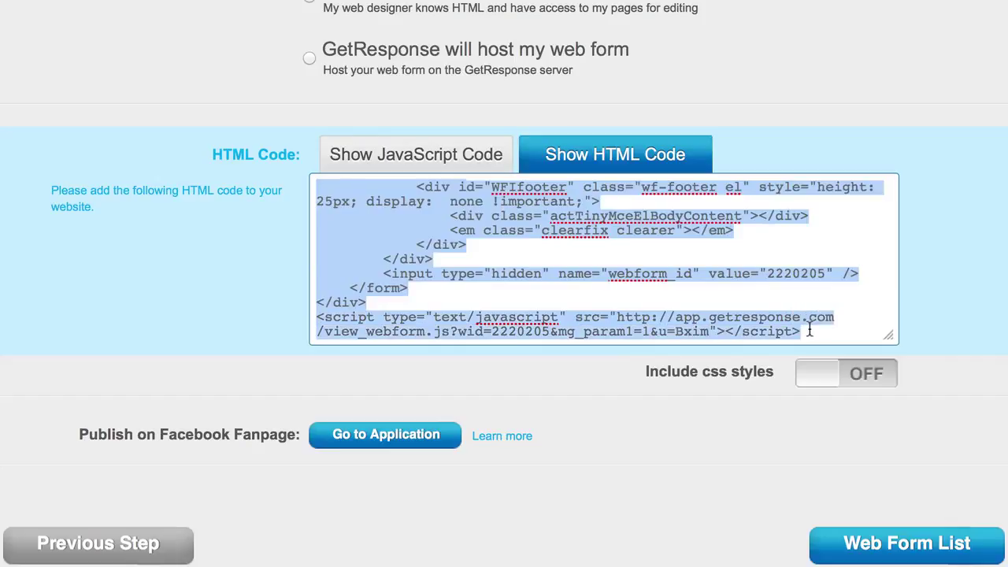
drag(809, 330, 805, 331)
click(804, 331)
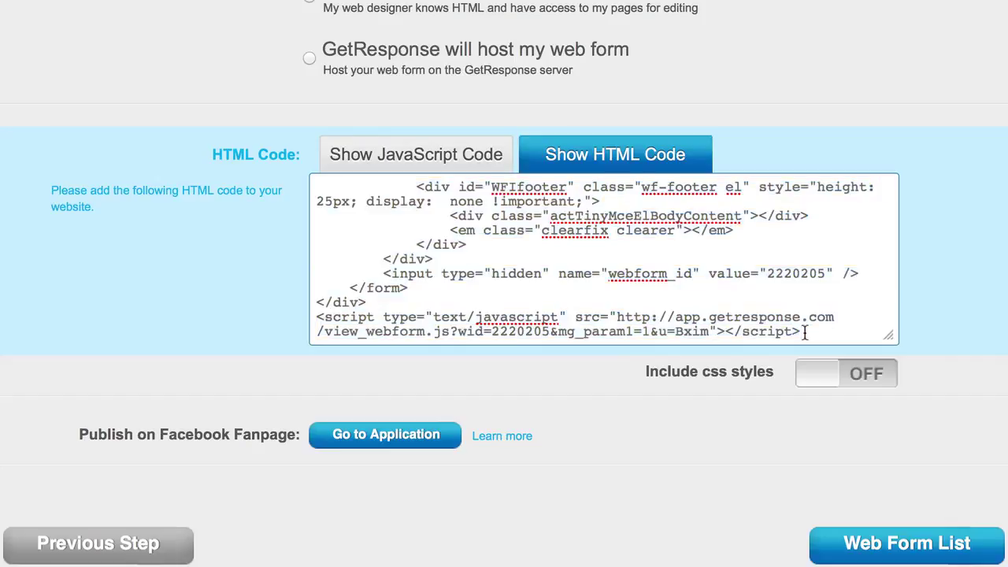
drag(804, 331, 312, 181)
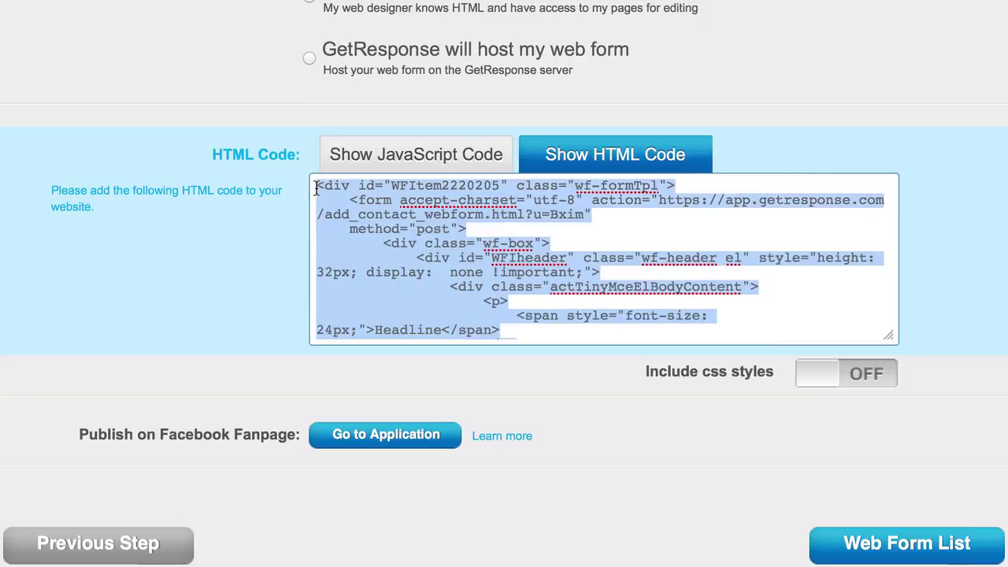
click(315, 186)
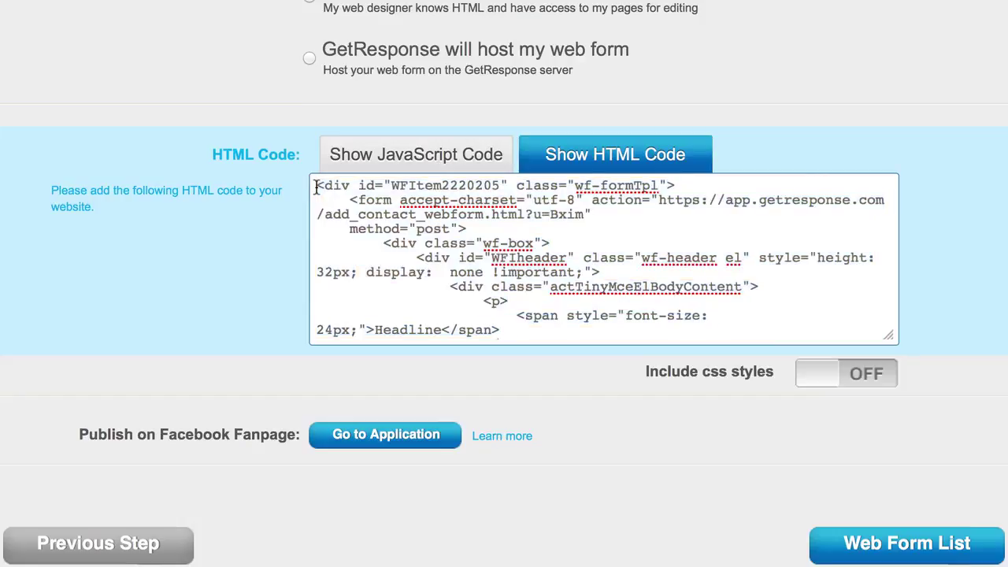
drag(314, 186, 822, 367)
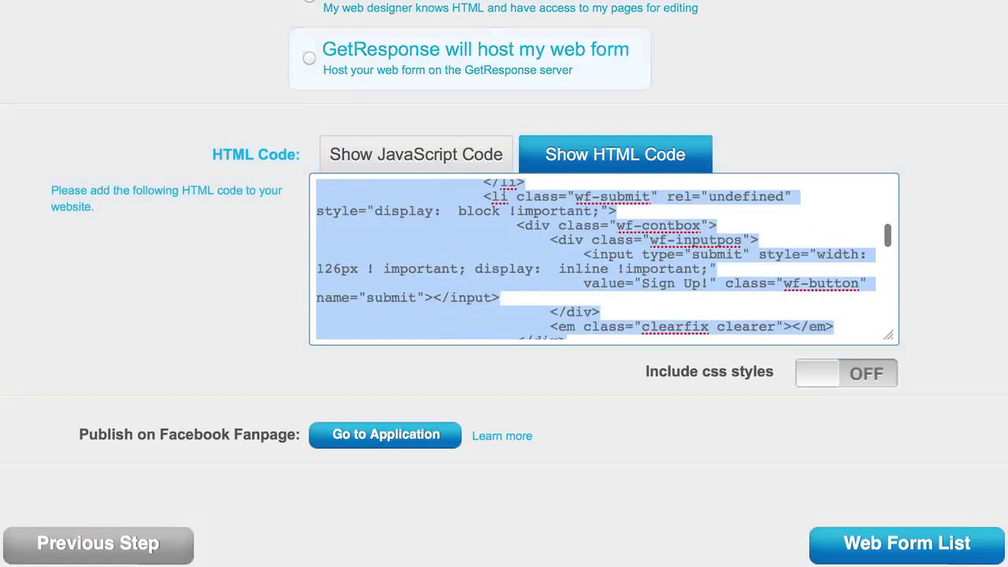